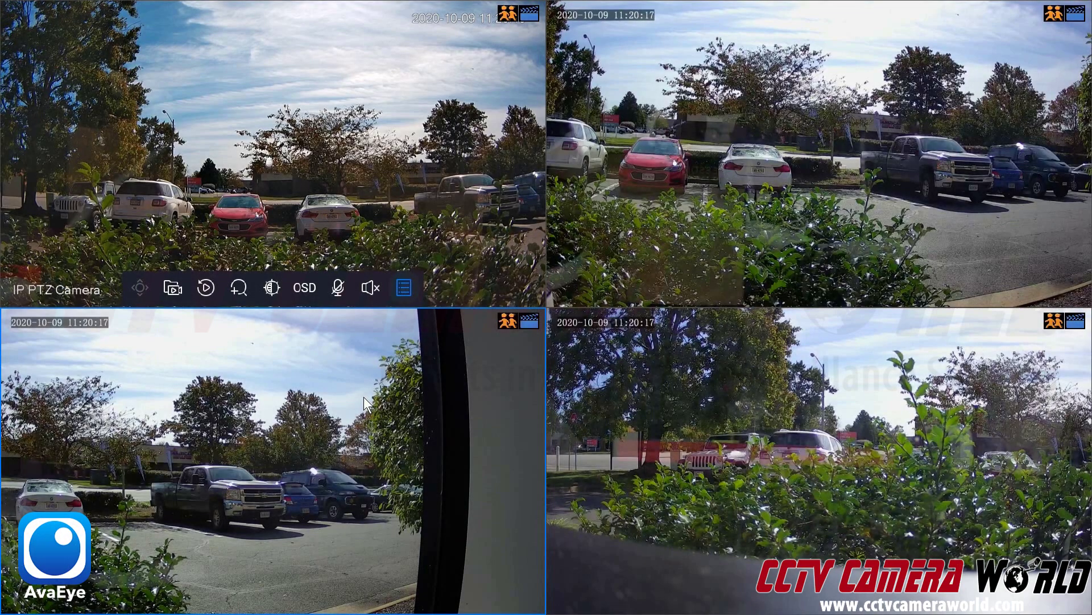
Select the bottom-right feed, then the IP PTZ Camera tile in the four-camera live view
click(593, 391)
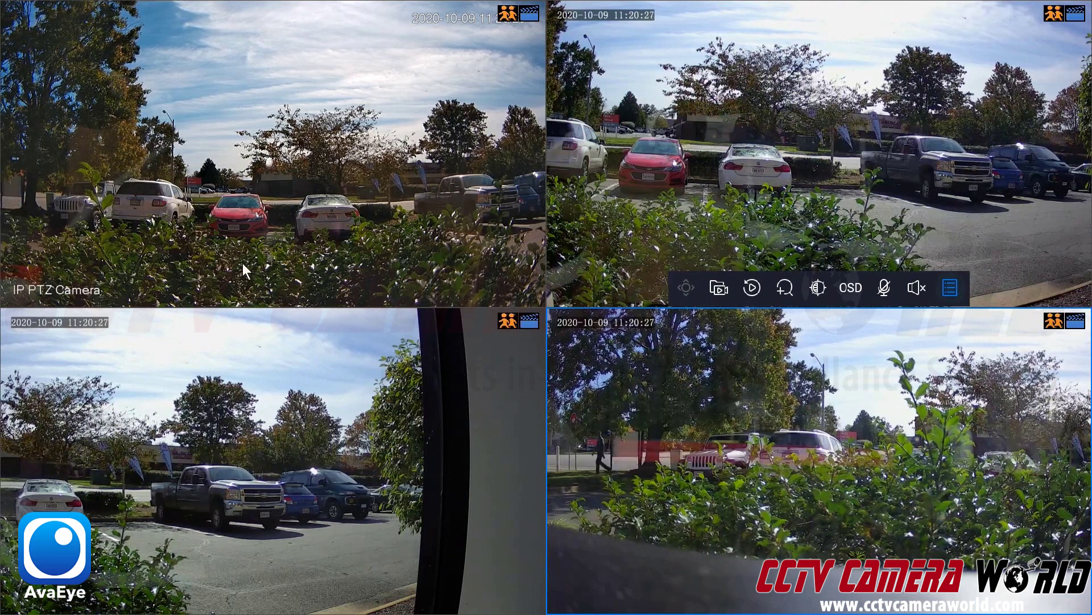
click(259, 239)
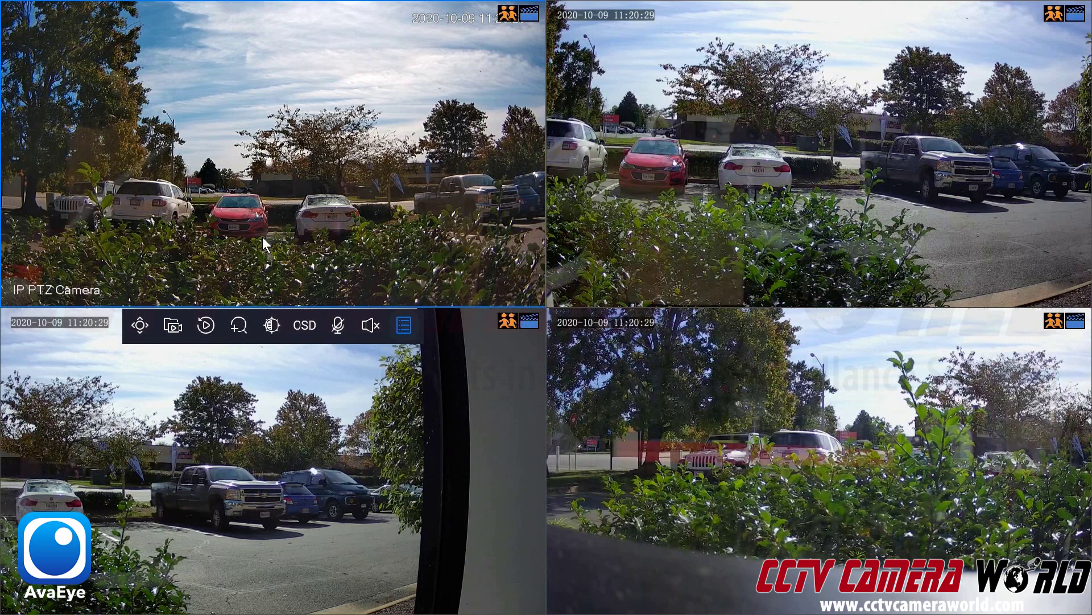
Show the IP PTZ Camera alone using Single Window > IP PTZ Camera
double_click(329, 183)
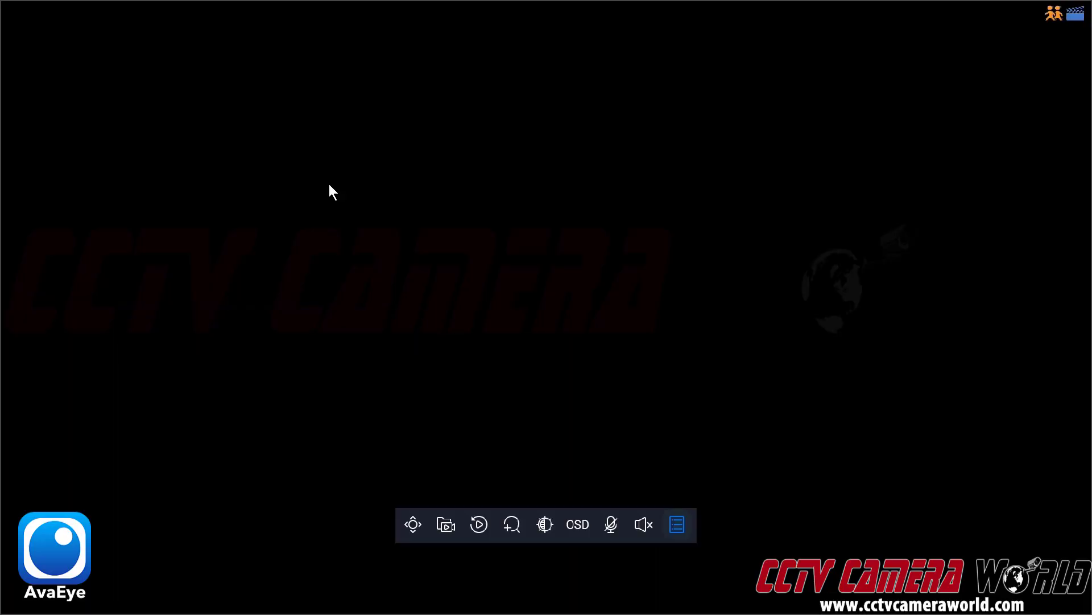
right_click(329, 183)
mouse_move(401, 245)
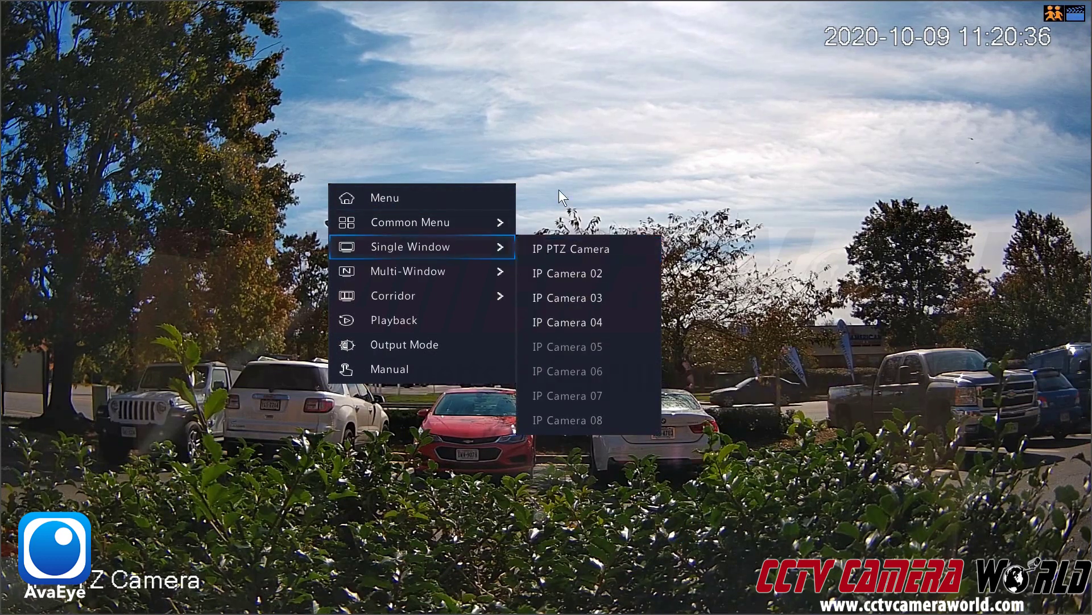
click(561, 152)
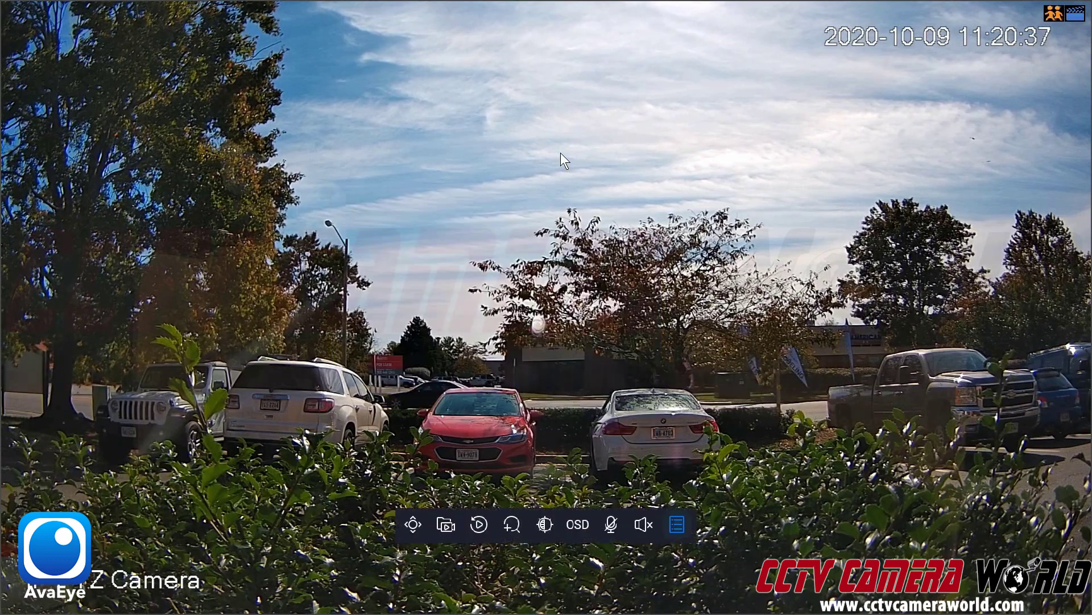
Return to the split view, enlarge the IP PTZ Camera full-screen and request PTZ Control
double_click(522, 261)
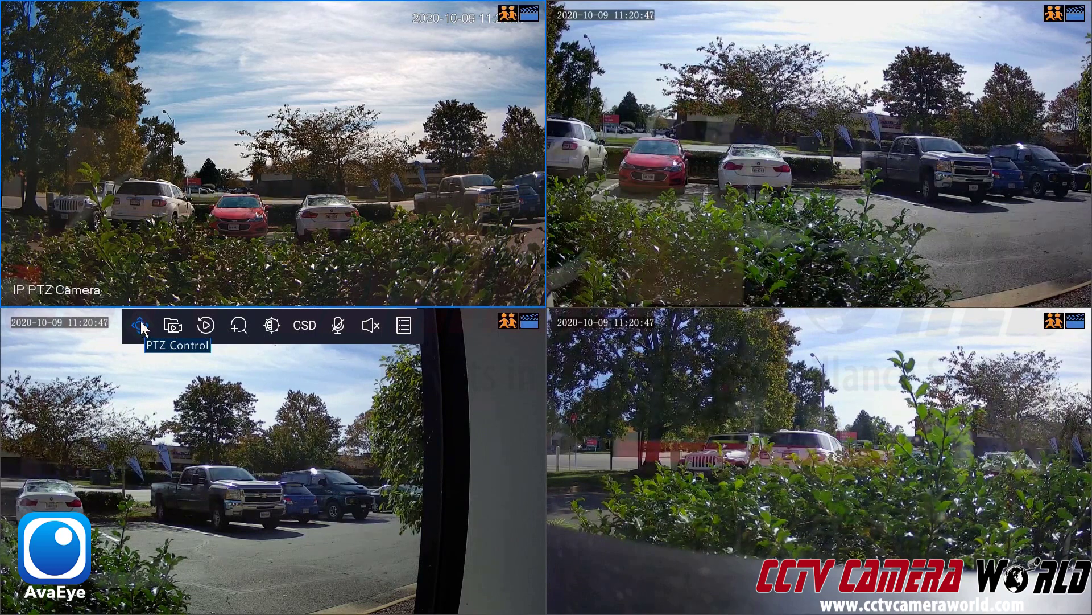
double_click(247, 192)
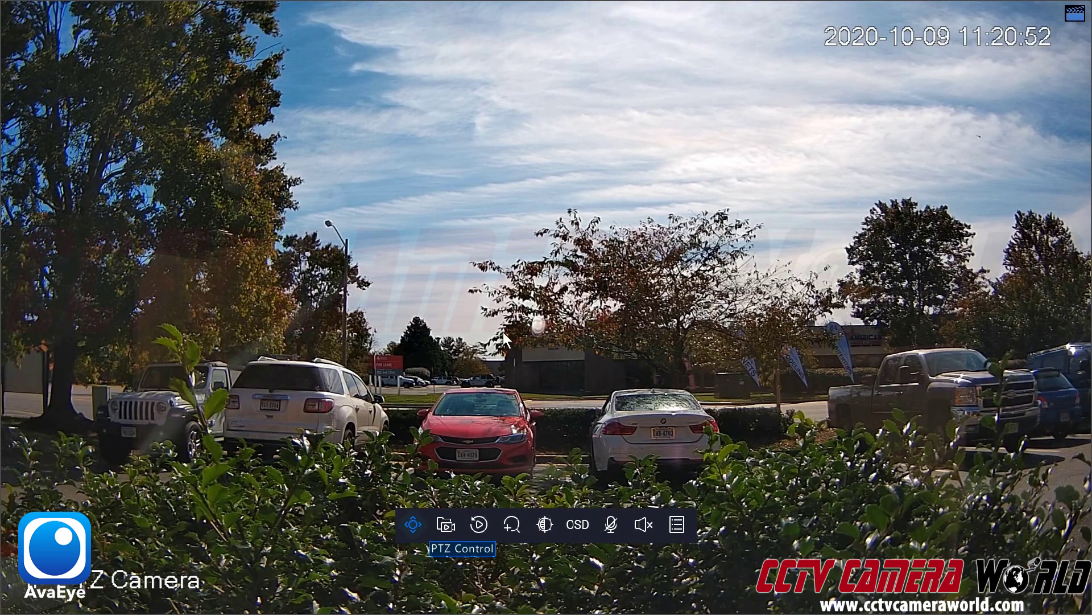
click(413, 525)
Unlock PTZ control with the pattern and move the PTZ Control window to the top-right
mouse_move(472, 294)
mouse_down()
mouse_move(621, 296)
mouse_move(629, 388)
mouse_move(578, 445)
mouse_move(486, 448)
mouse_up()
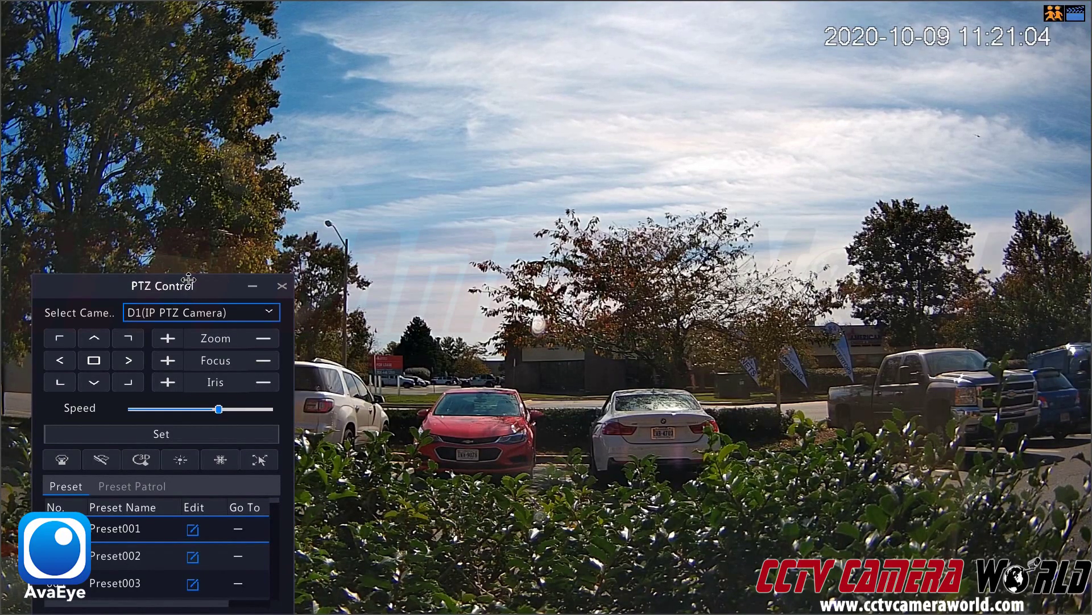
drag(191, 280, 117, 231)
drag(208, 174, 1018, 93)
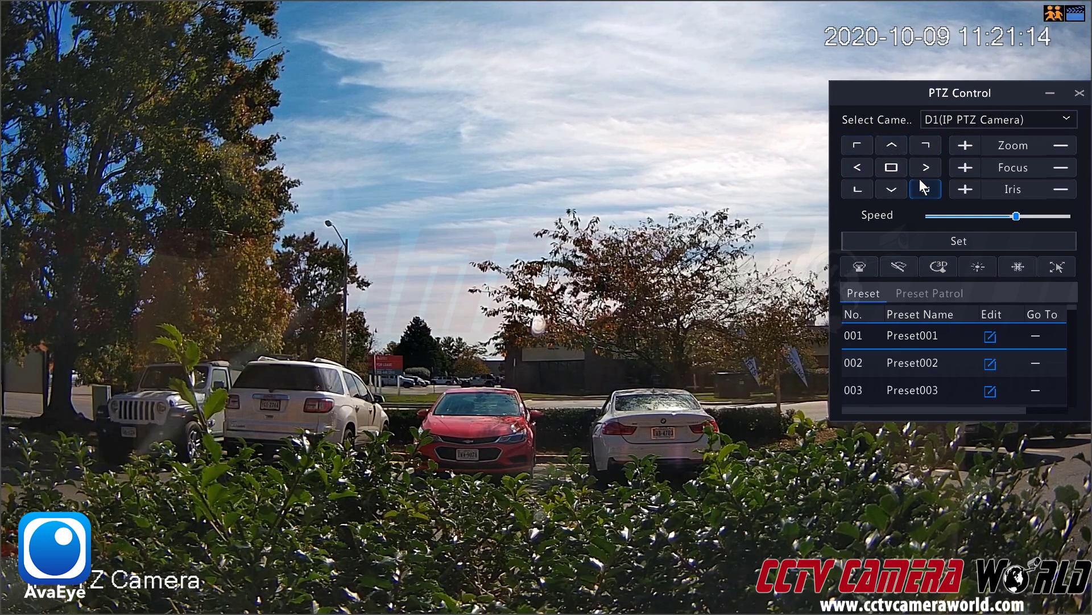
Pan the camera left, right, and back left over the parking lot
click(861, 168)
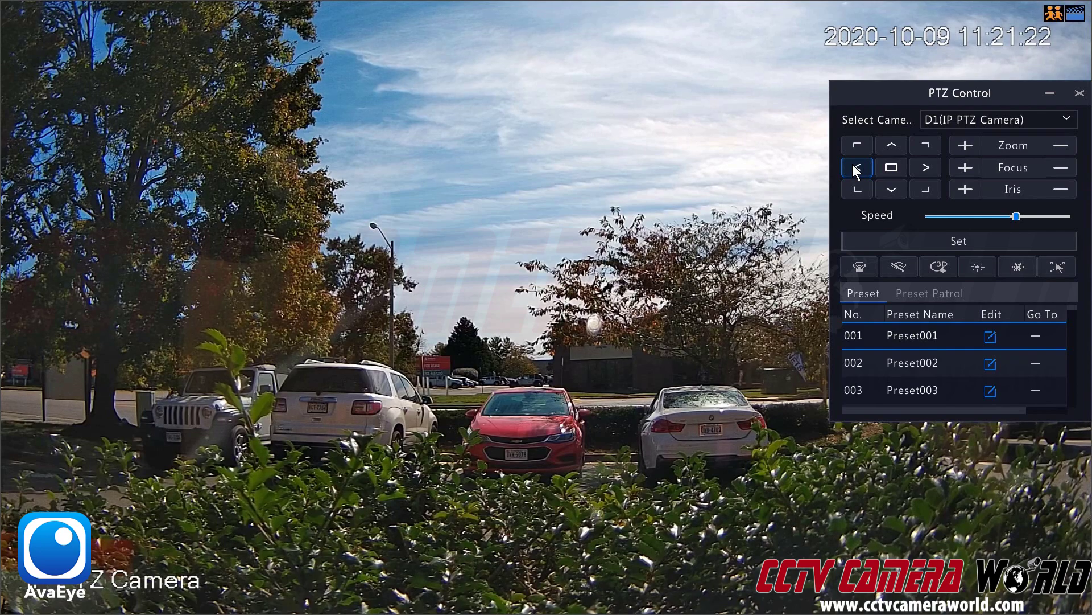
click(927, 167)
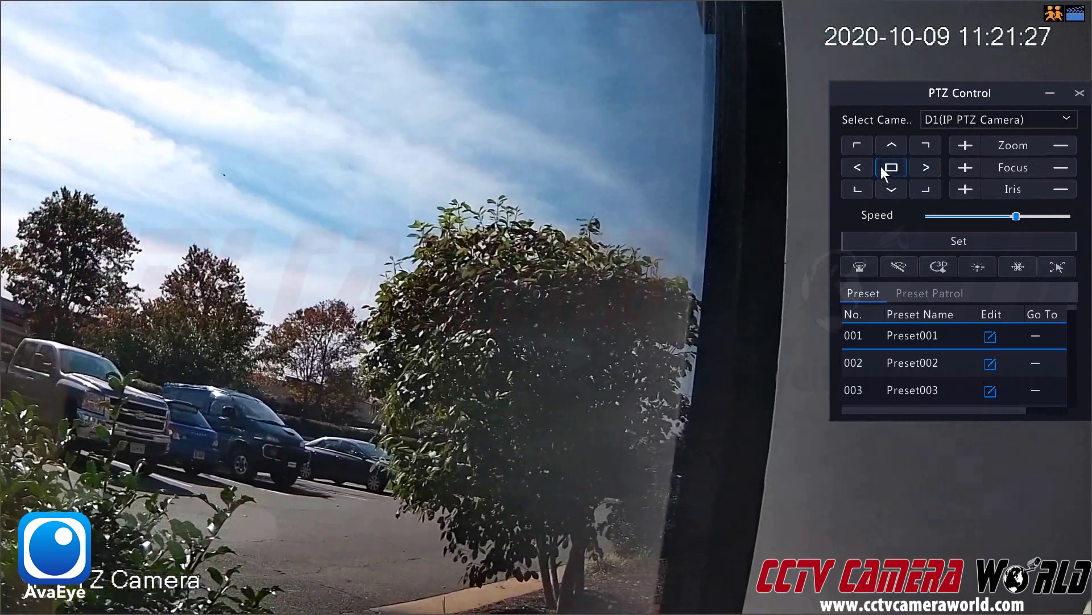
click(862, 168)
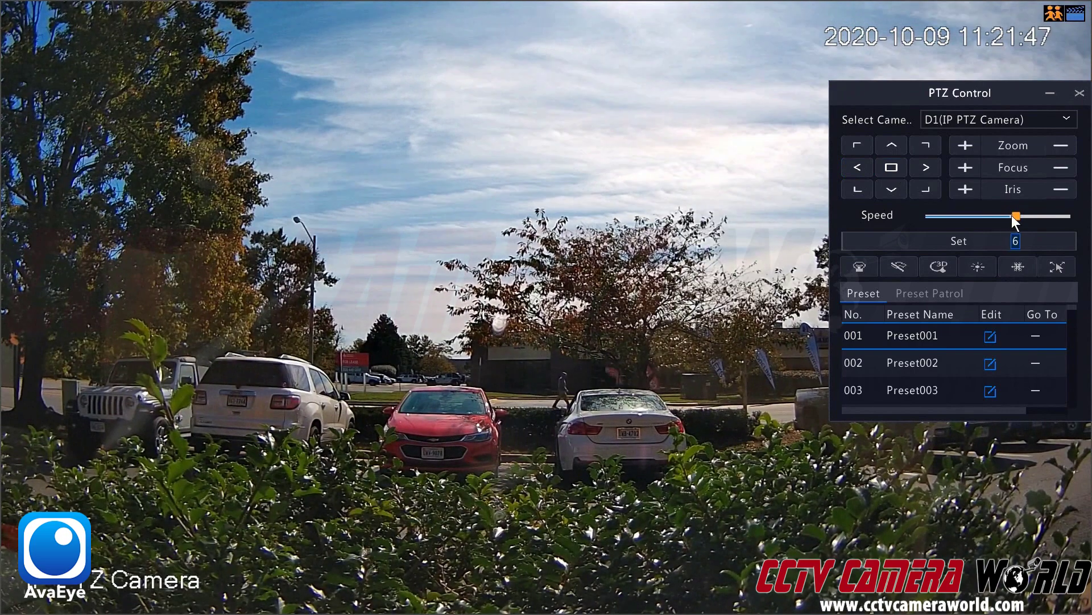
Raise the pan speed to 9 and pan the camera repeatedly right and left
drag(1017, 216, 1072, 218)
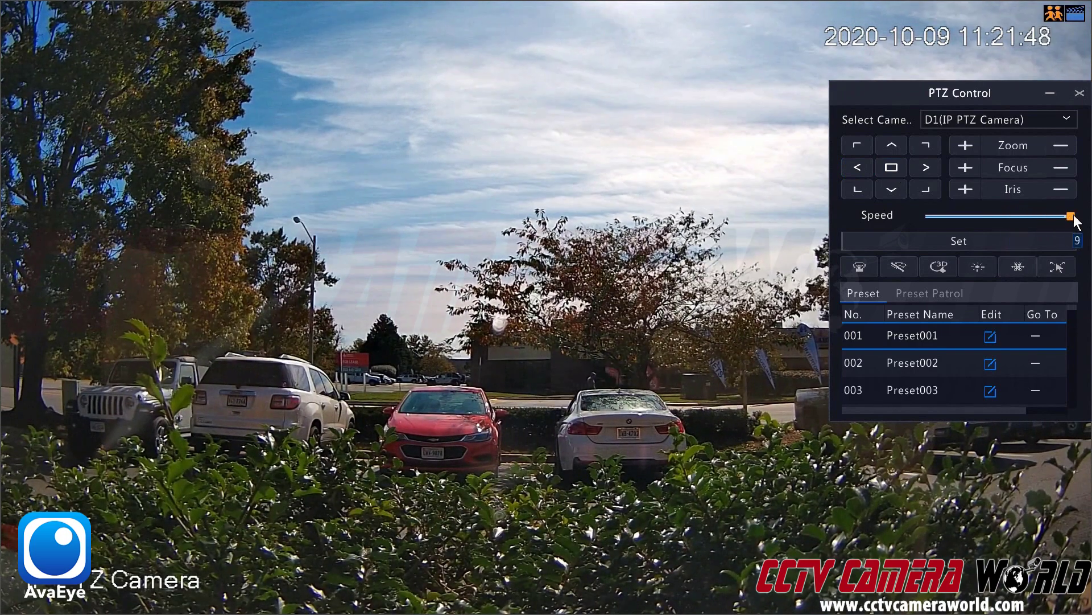
click(860, 166)
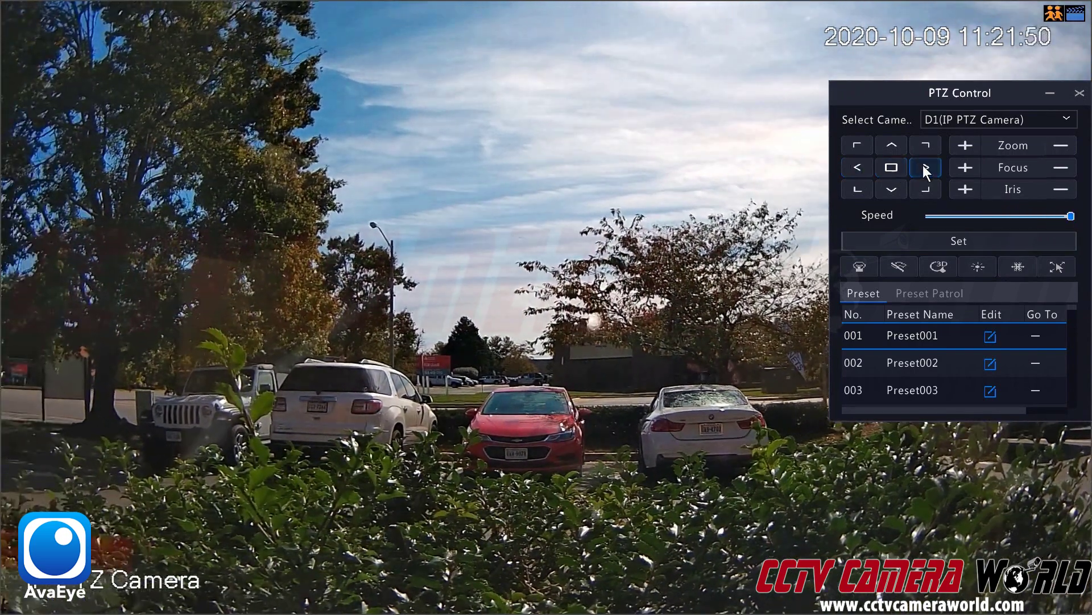
click(924, 167)
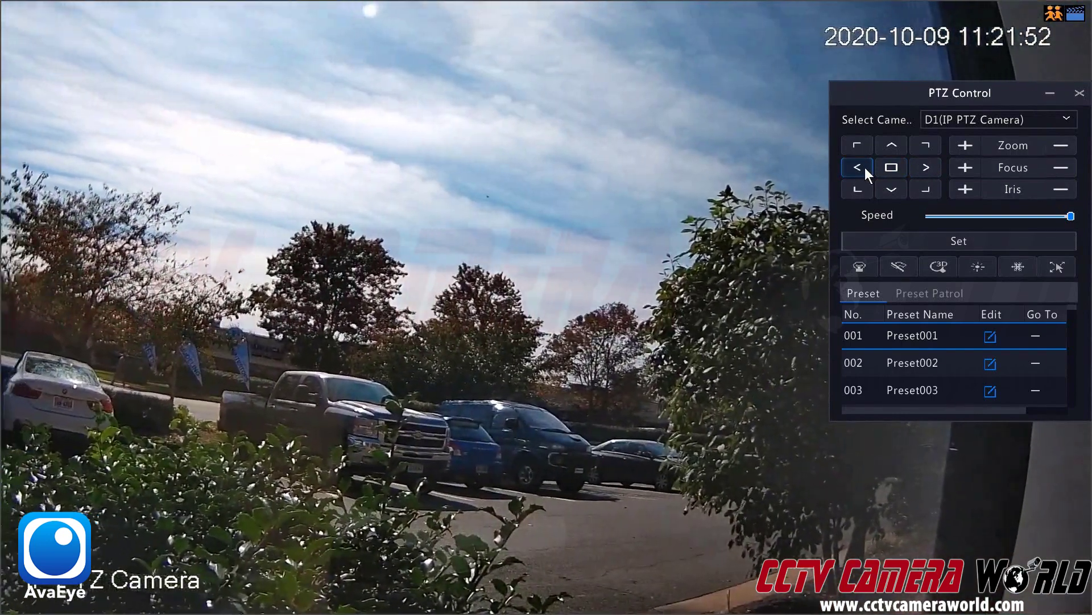
click(865, 167)
mouse_move(1071, 218)
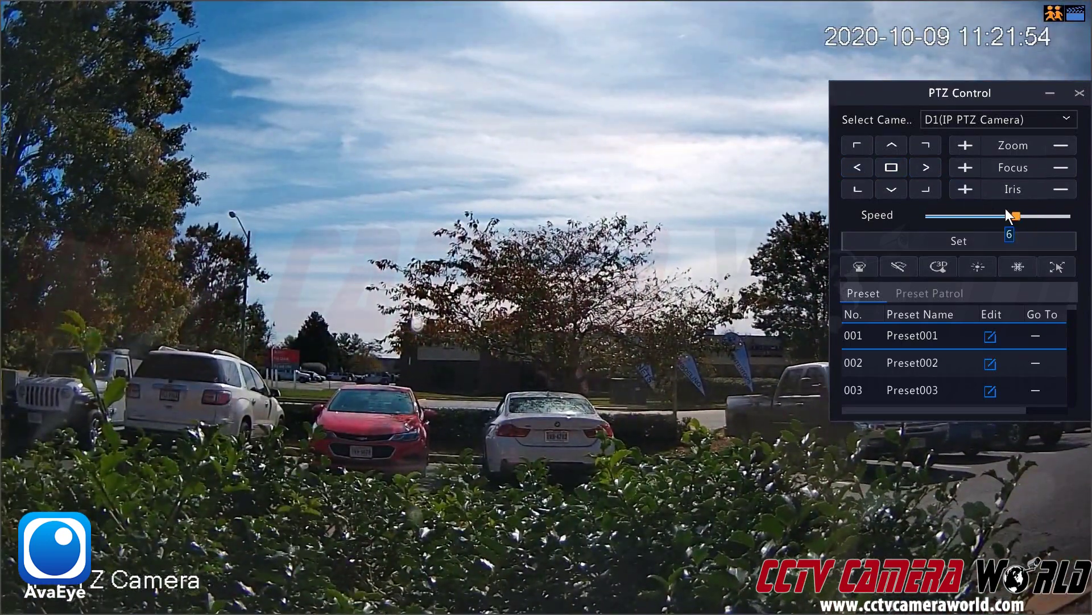
click(919, 172)
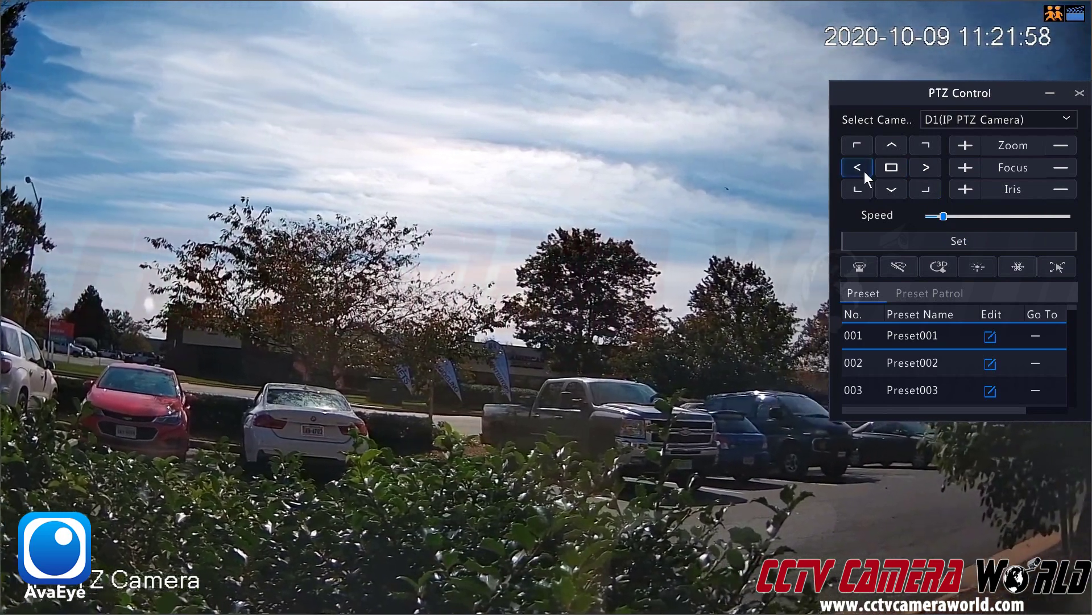
click(855, 168)
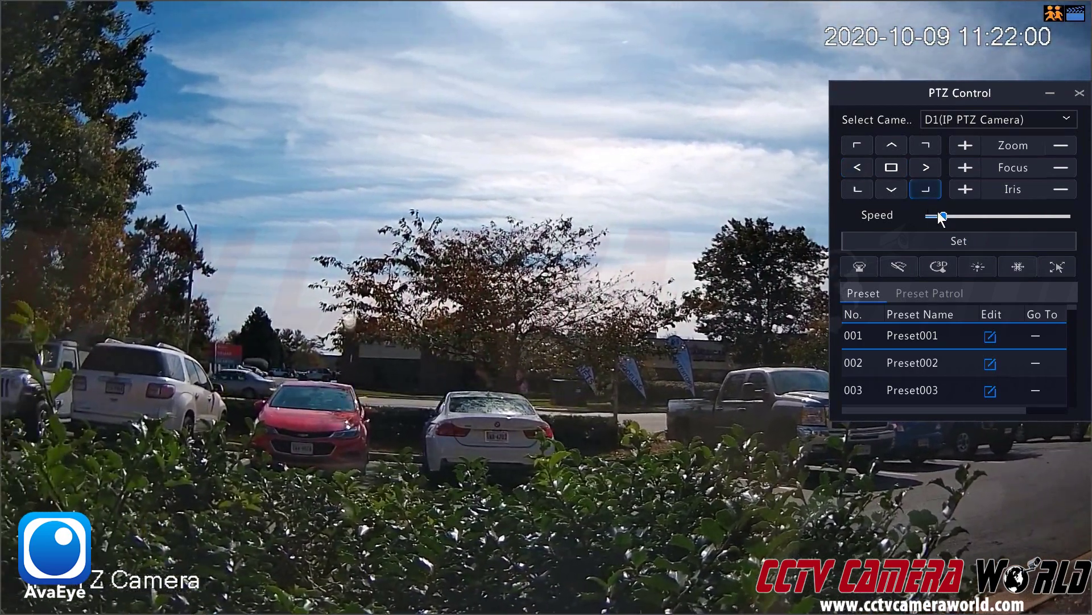
click(926, 169)
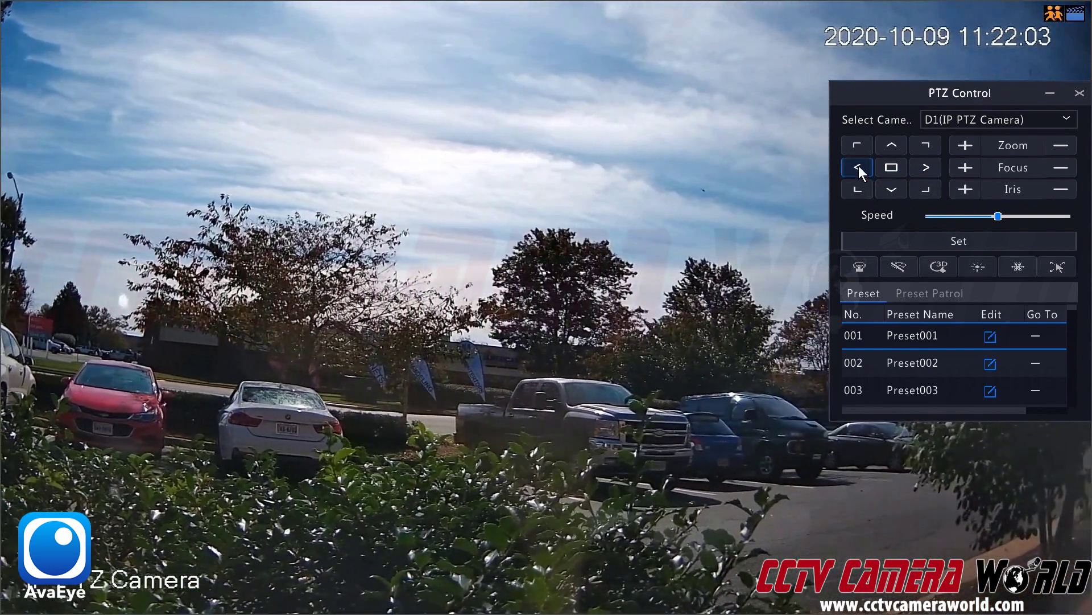
click(858, 167)
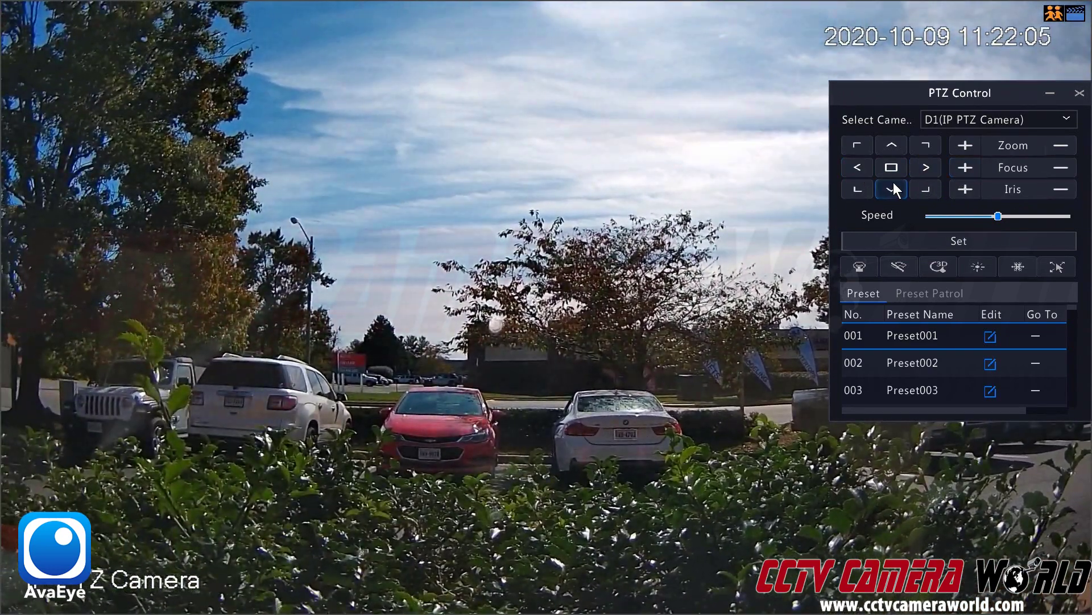
Tilt the camera up and back down, zoom in and out, then open PTZ Management
click(891, 145)
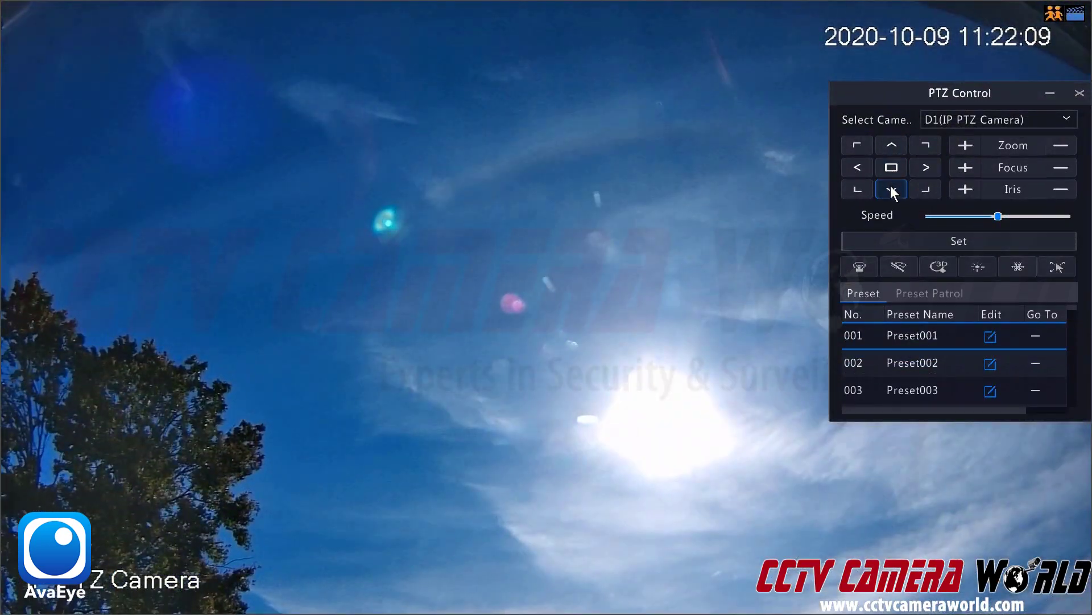
click(891, 186)
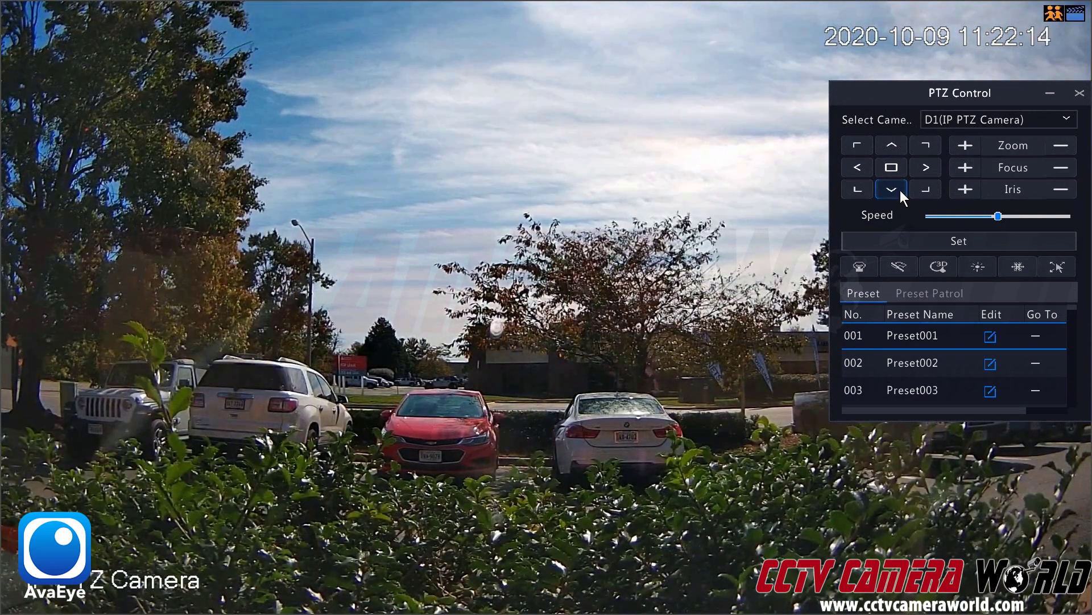
click(970, 145)
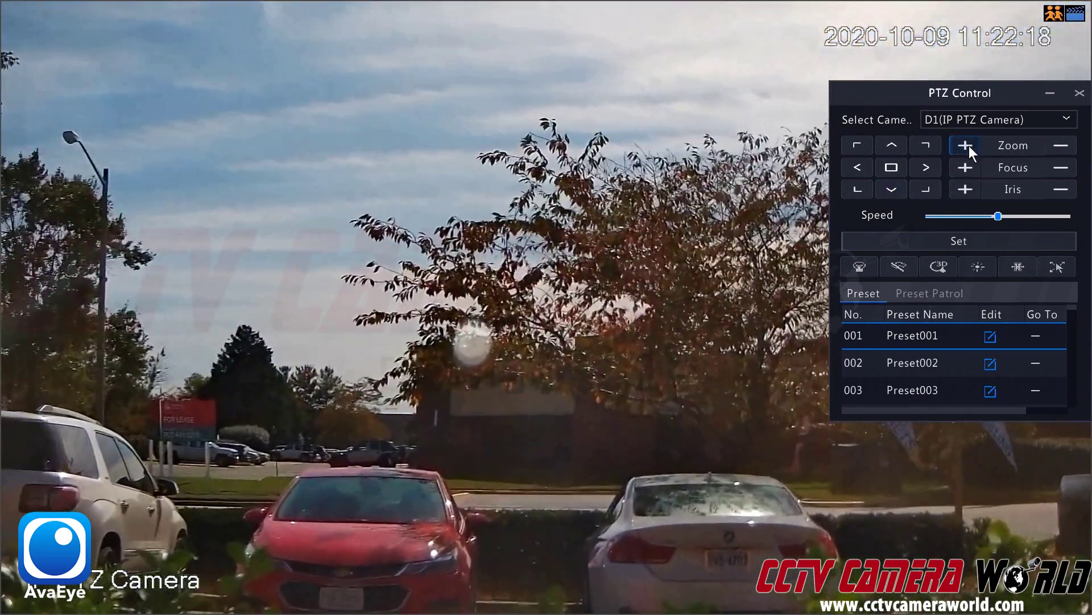
click(1062, 147)
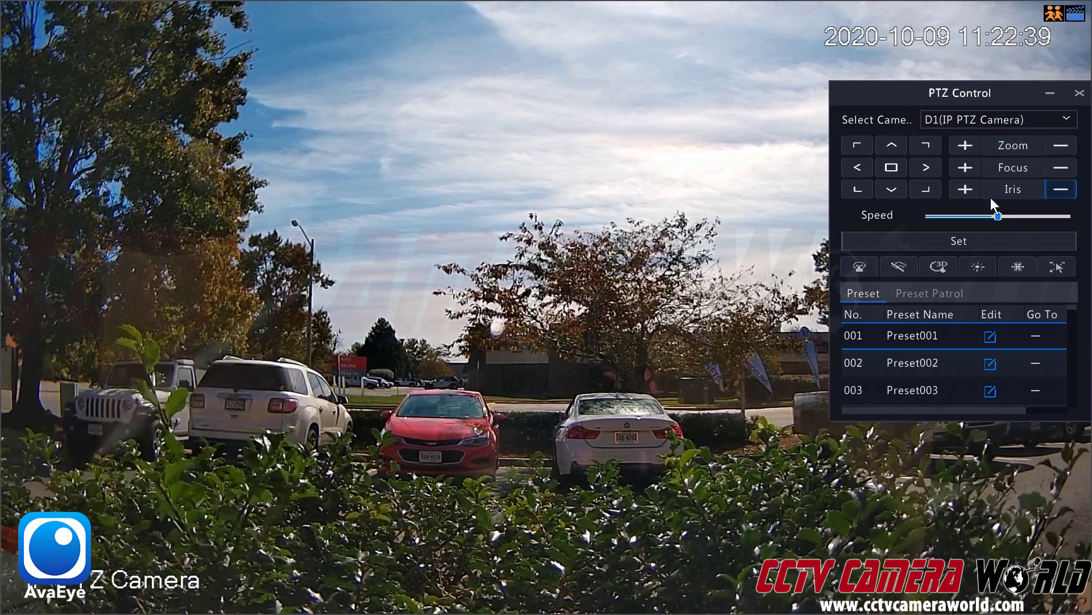
click(961, 239)
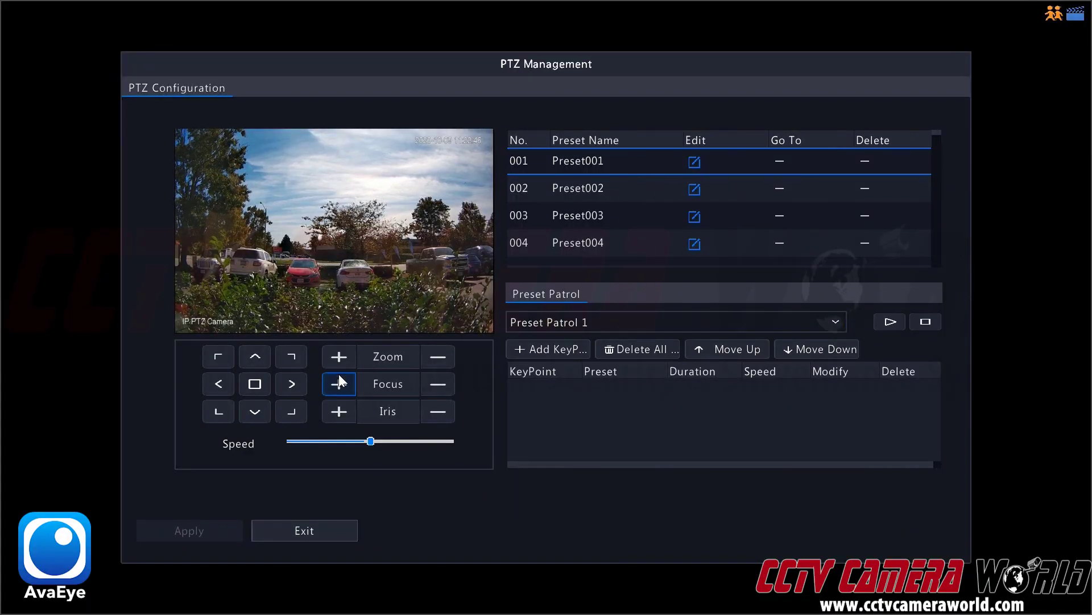
Pan the camera right and save that position as Preset001
drag(289, 380, 285, 384)
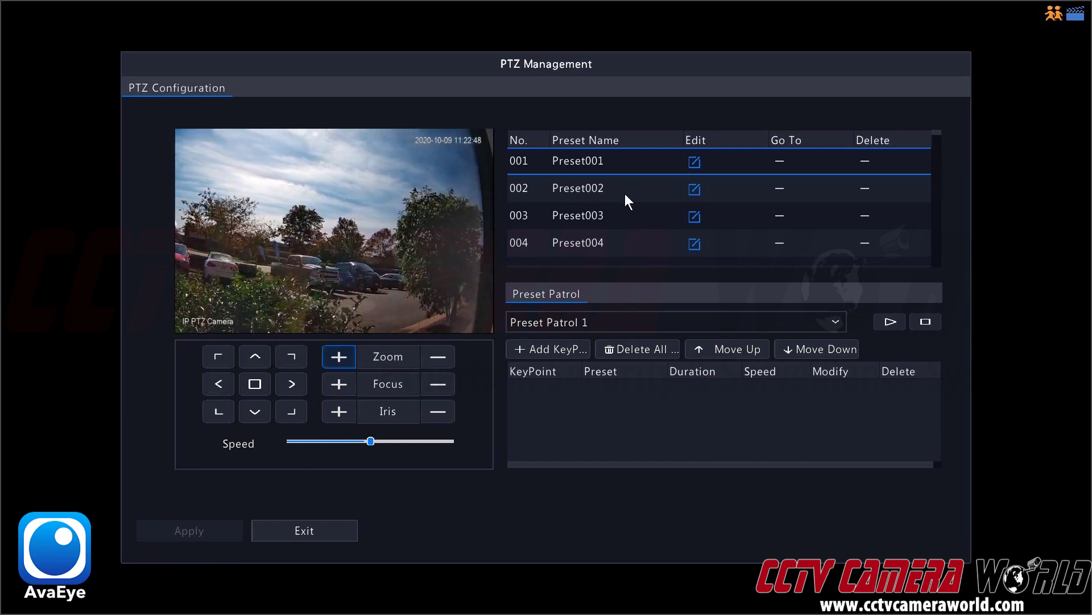
click(694, 161)
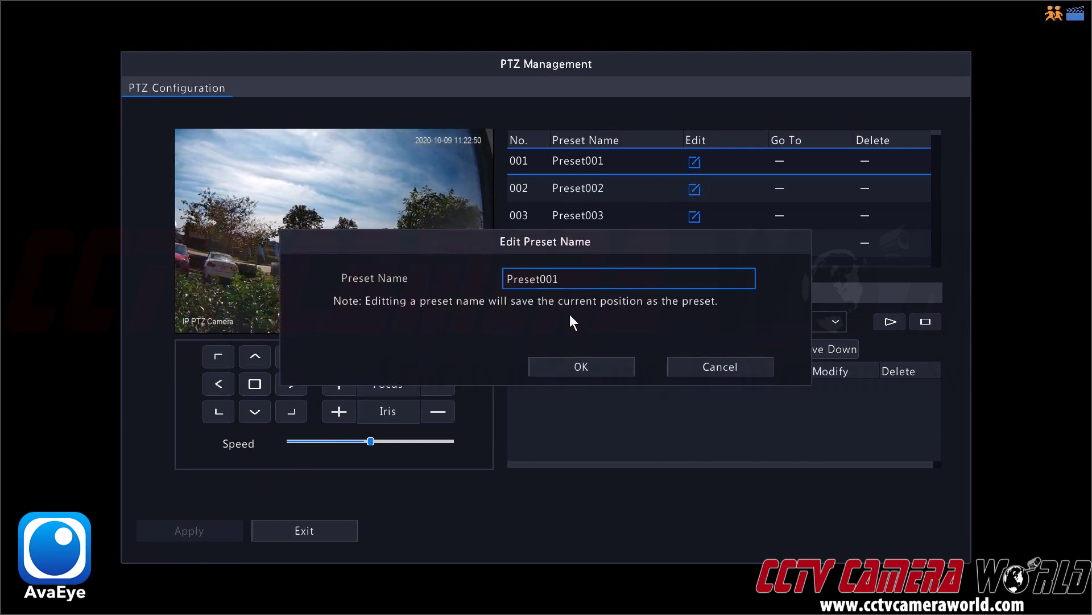
click(575, 363)
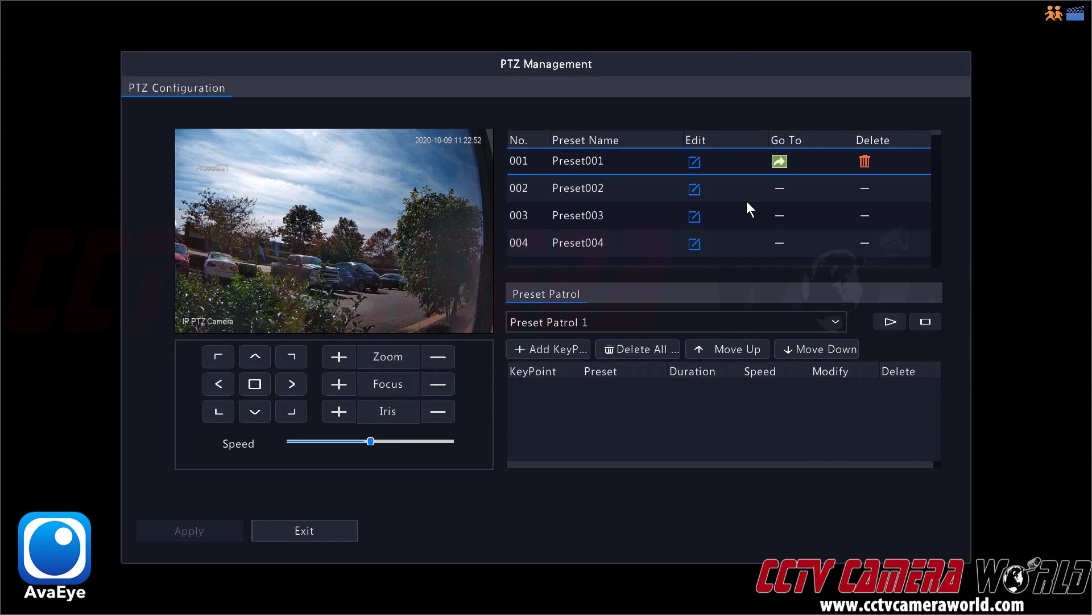
Pan left, recall Preset001, then exit PTZ Management to the live view
drag(220, 383, 220, 384)
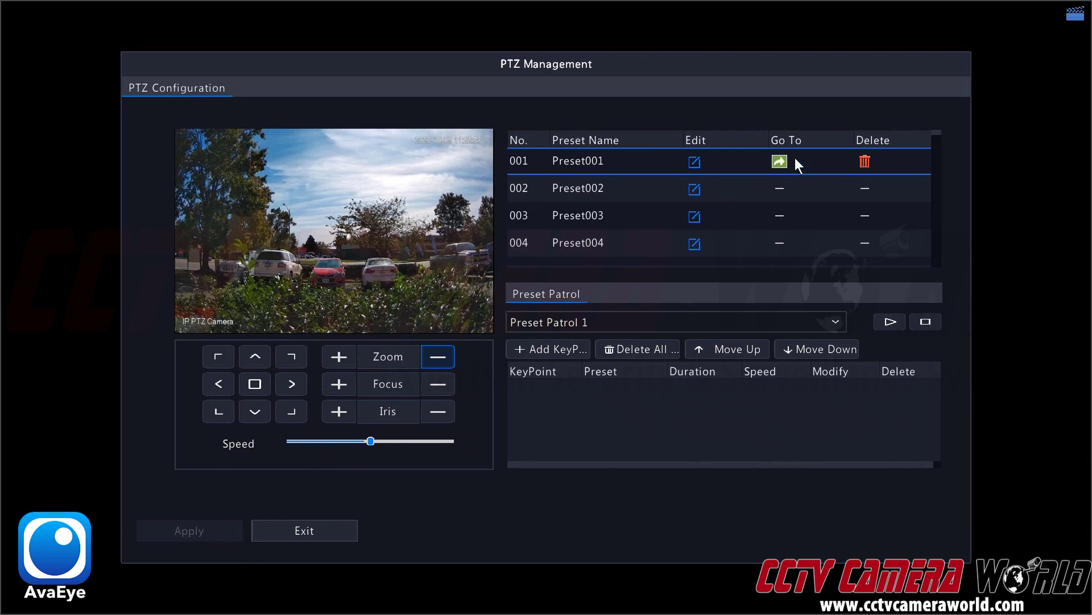
click(780, 161)
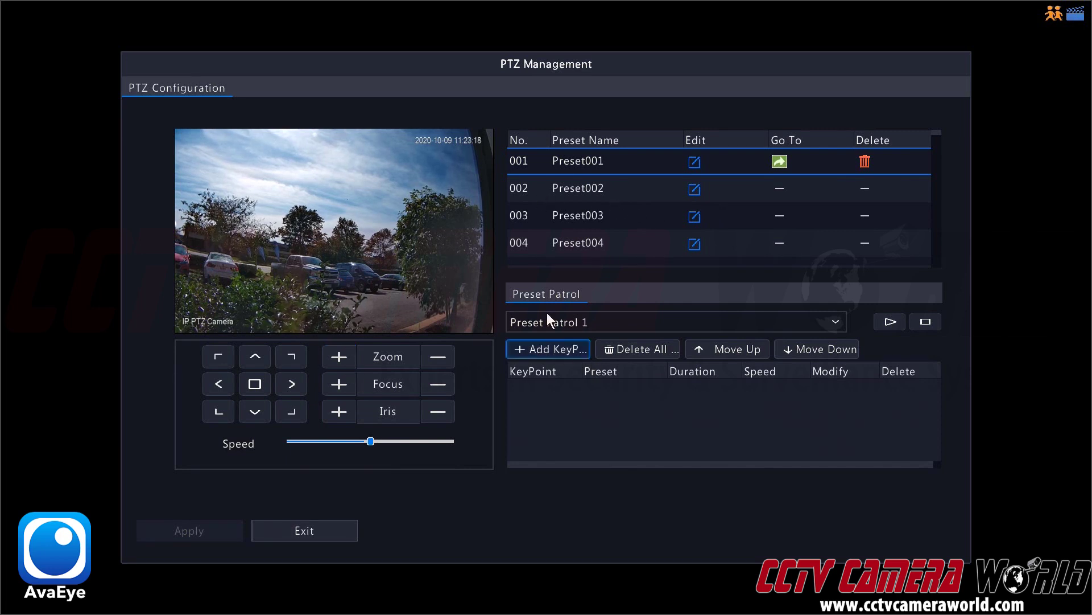
click(308, 530)
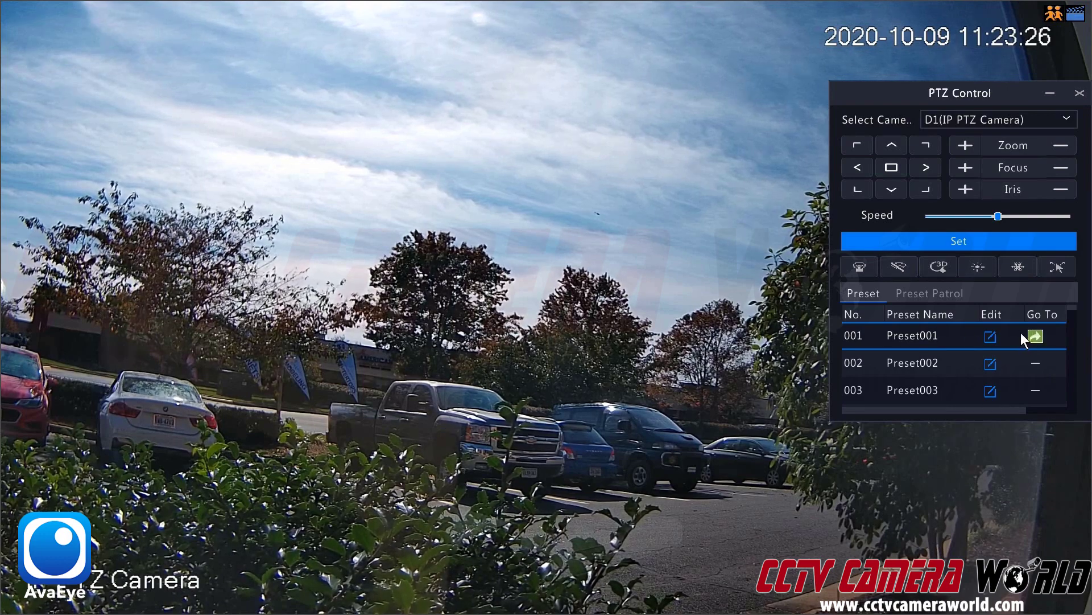
Pan the live camera left, then recall it to Preset001 from the PTZ Control list
click(859, 172)
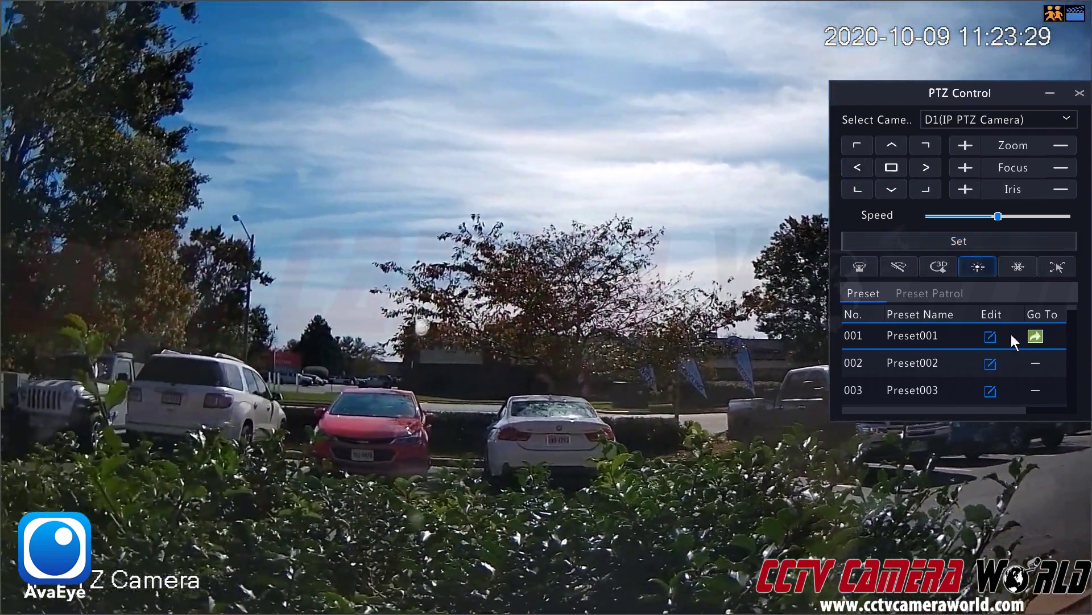
click(1036, 336)
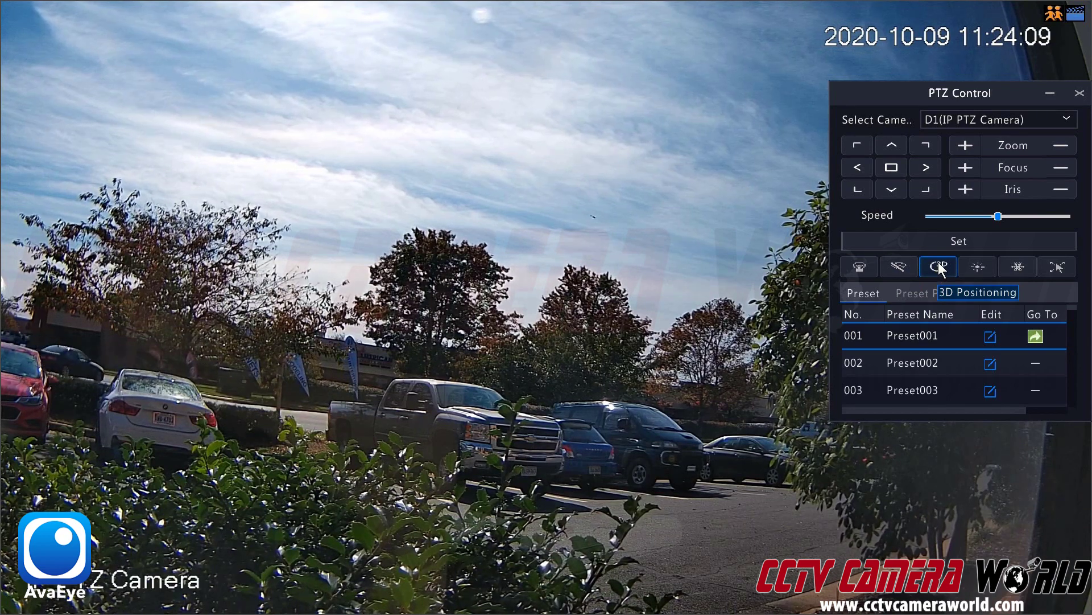
click(939, 267)
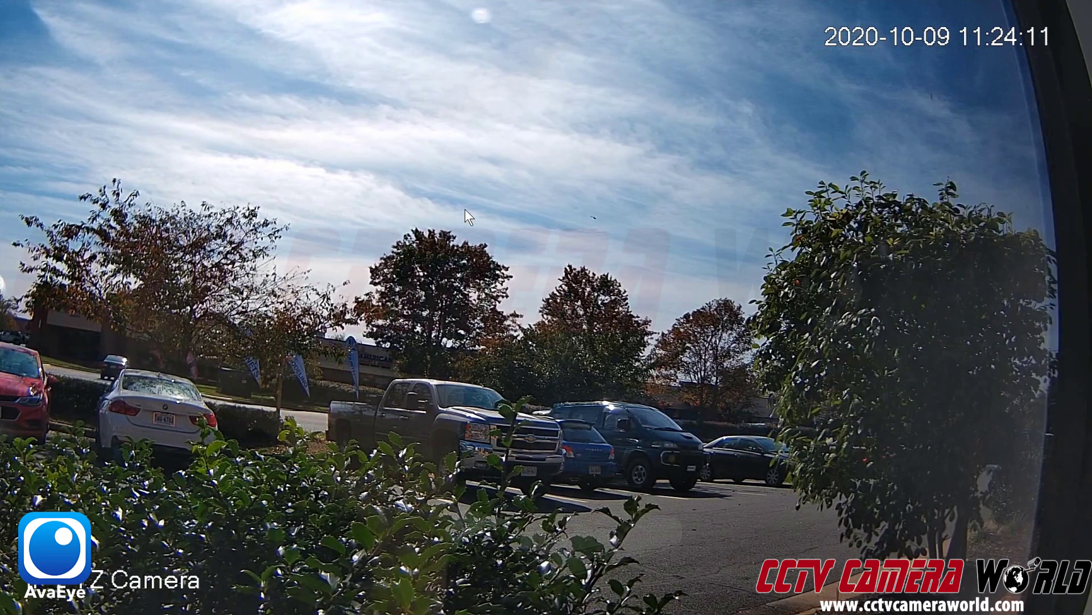
mouse_move(251, 275)
mouse_down()
mouse_move(420, 293)
mouse_move(449, 316)
mouse_up()
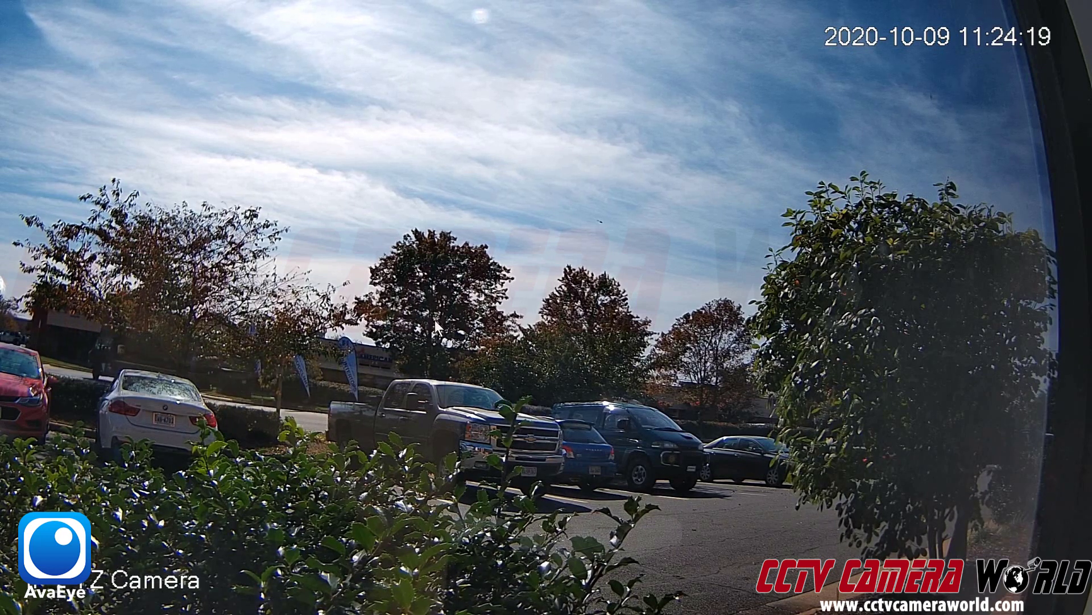
right_click(436, 315)
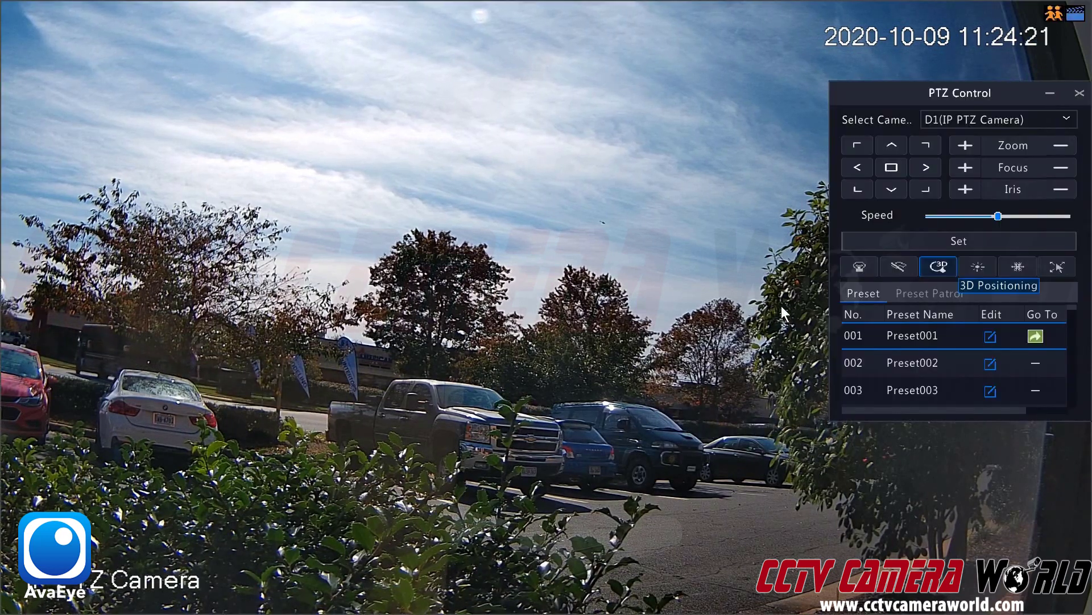